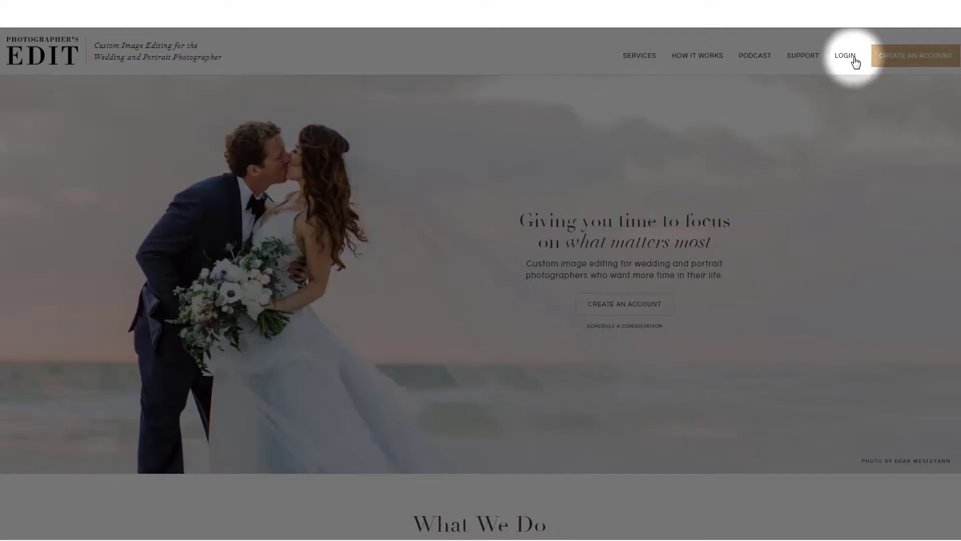
Open the log-in page and enter the account e-mail address.
{"action": "left_click", "coordinate": [846, 56]}
{"action": "left_click", "coordinate": [422, 150]}
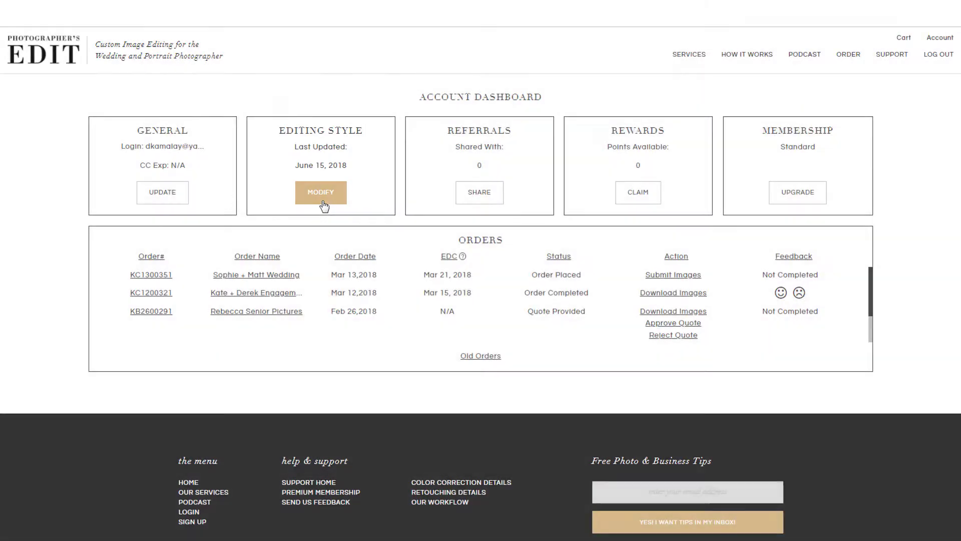
Open the editing style settings and scroll to the sample images and Lightroom presets.
{"action": "left_click", "coordinate": [324, 204]}
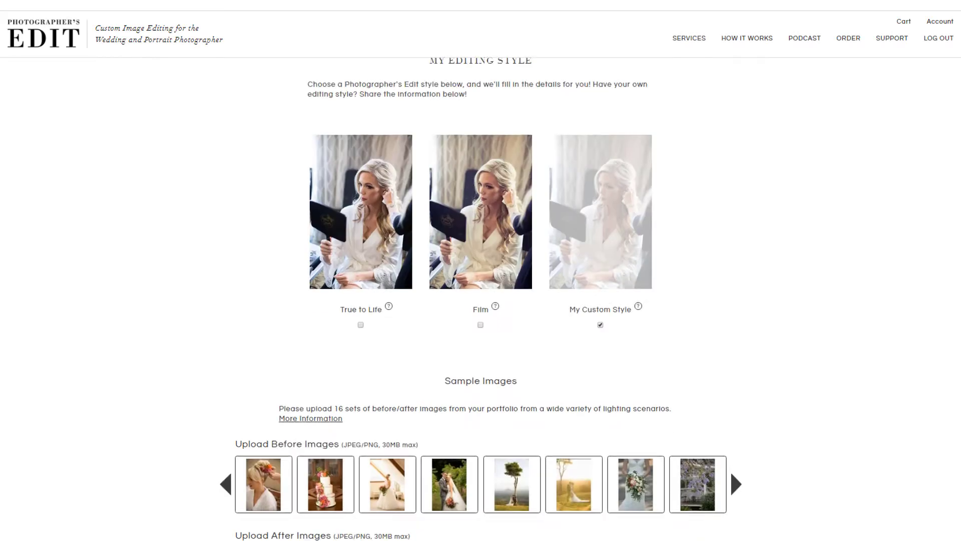
{"action": "scroll", "coordinate": [480, 276], "scroll_direction": "down", "scroll_amount": 6}
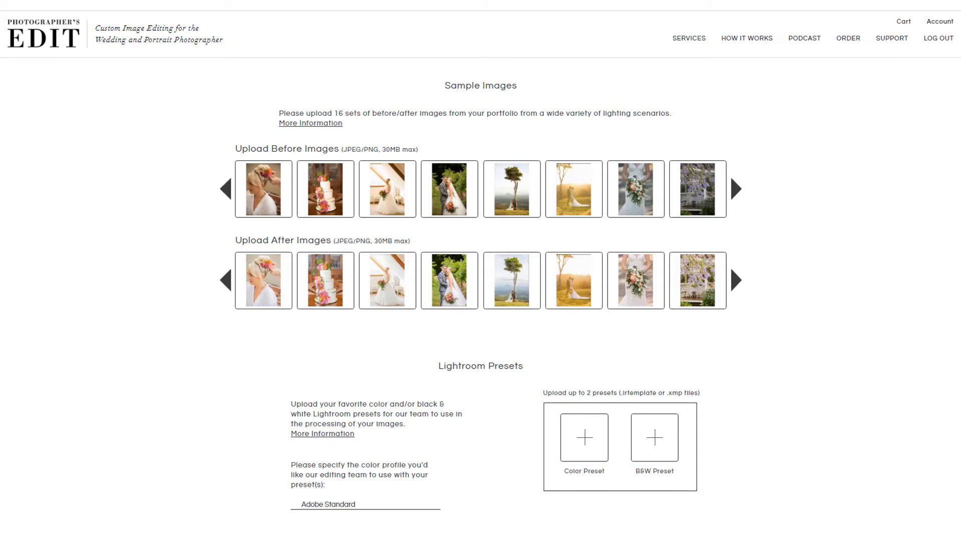
Scroll past the Lightroom presets section of the editing style page.
{"action": "scroll", "coordinate": [481, 301], "scroll_direction": "down", "scroll_amount": 5}
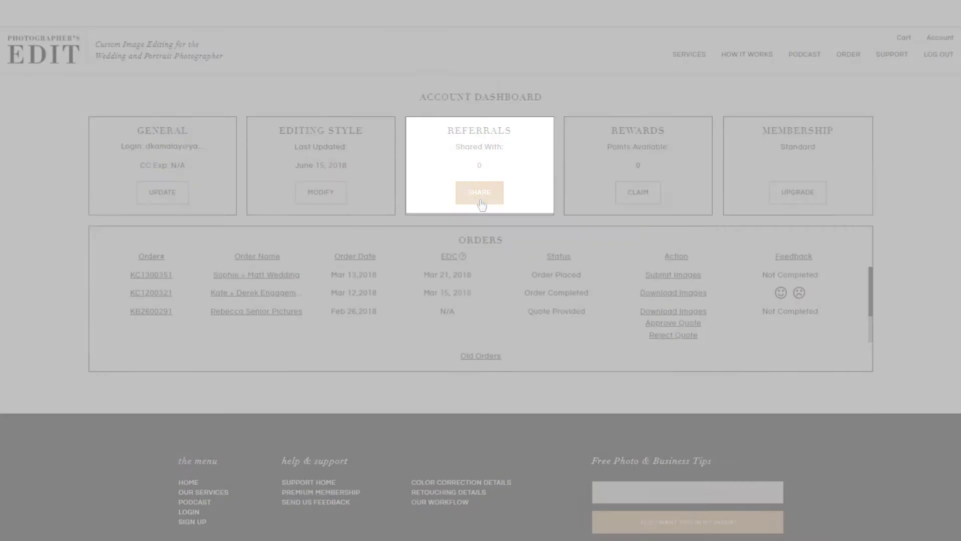
{"action": "left_click", "coordinate": [479, 199]}
{"action": "left_click", "coordinate": [282, 247]}
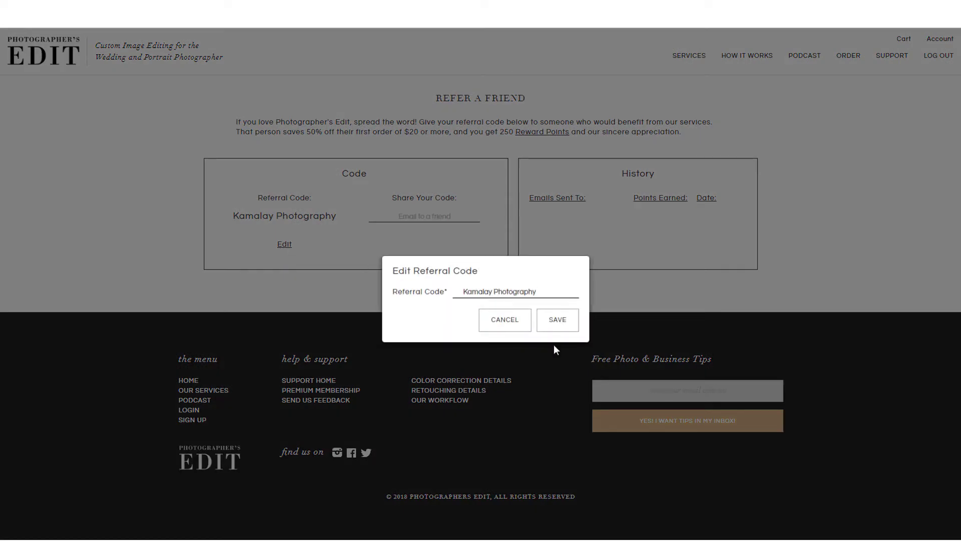
{"action": "left_click", "coordinate": [566, 329]}
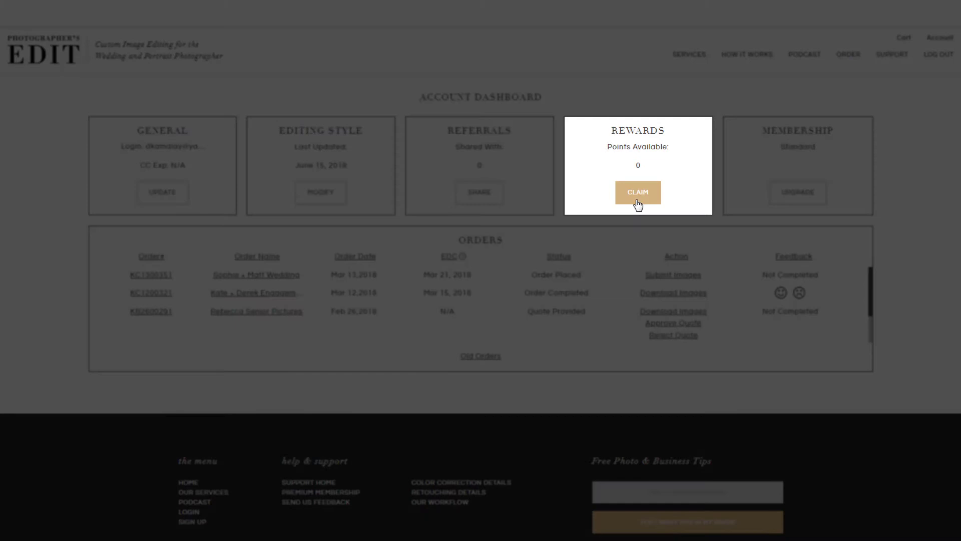
View the available rewards points under Rewards.
{"action": "left_click", "coordinate": [637, 195]}
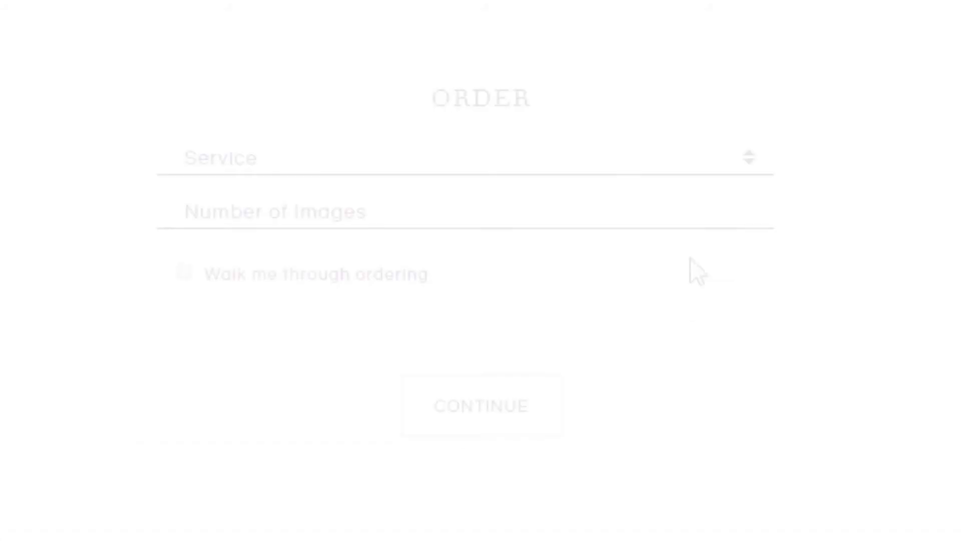
Set the order service to Color Correction (CC) only, then bring up the image-type choices.
{"action": "left_click", "coordinate": [751, 158]}
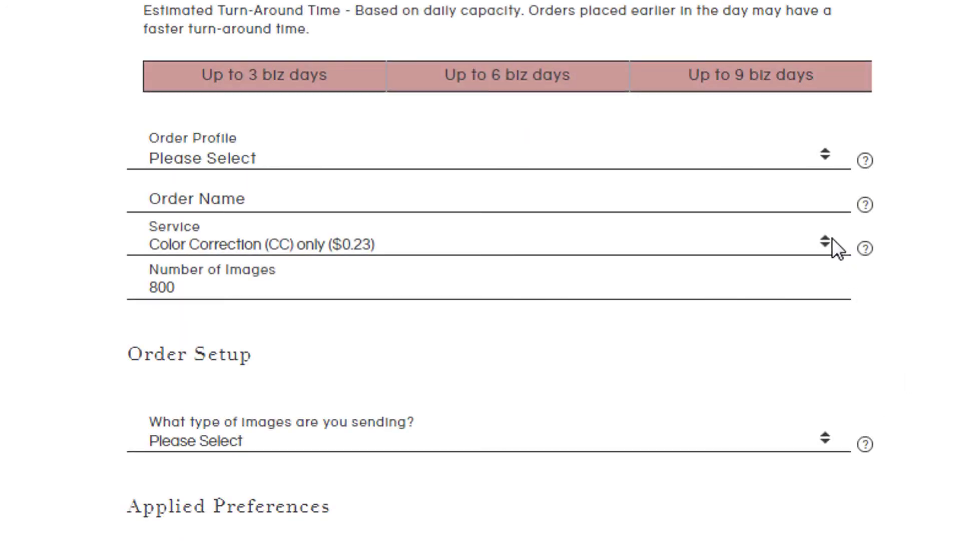
{"action": "left_click", "coordinate": [832, 239]}
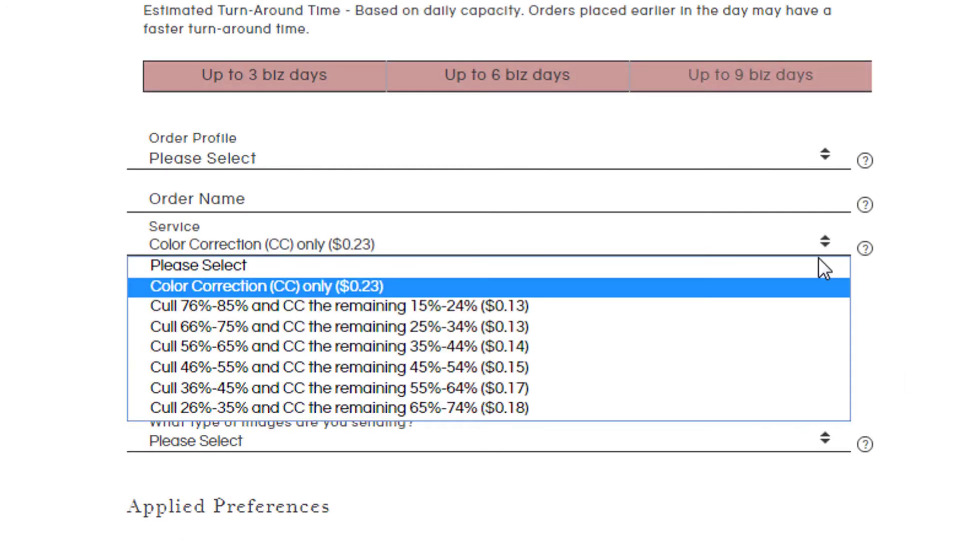
{"action": "left_click", "coordinate": [784, 286]}
{"action": "scroll", "coordinate": [809, 220], "scroll_direction": "down", "scroll_amount": 3}
{"action": "scroll", "coordinate": [809, 220], "scroll_direction": "down", "scroll_amount": 2}
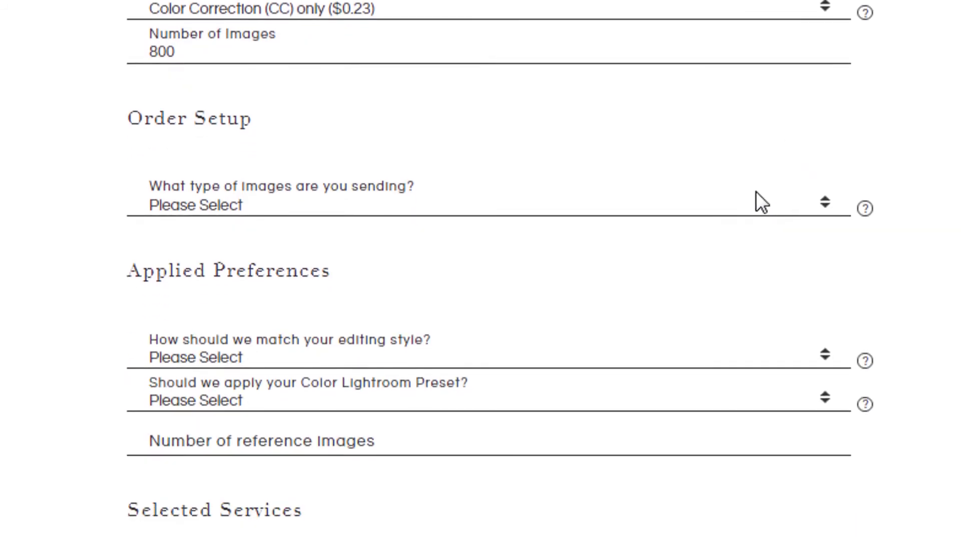
{"action": "left_click", "coordinate": [807, 204]}
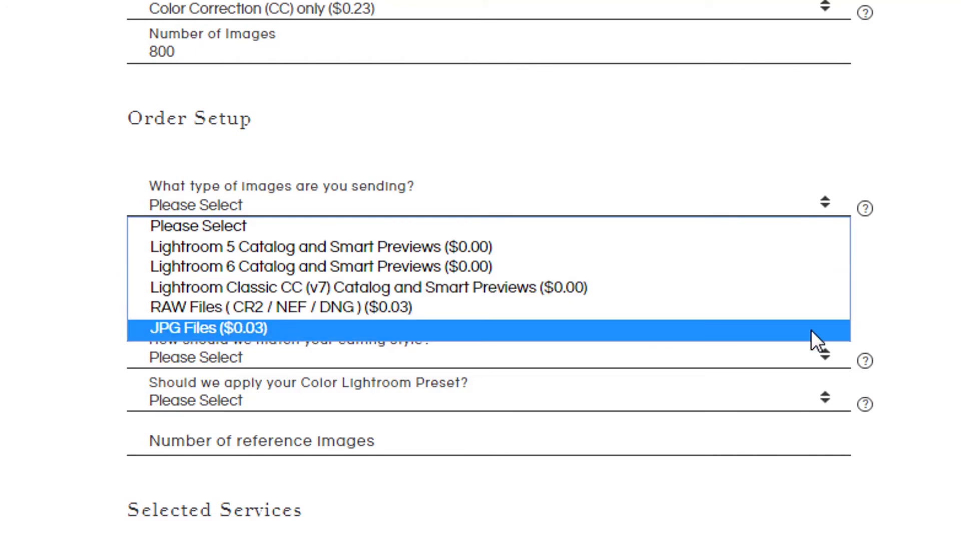
Send images as a Lightroom Classic CC (v7) catalog with black-and-white copies at 10%.
{"action": "left_click", "coordinate": [814, 291]}
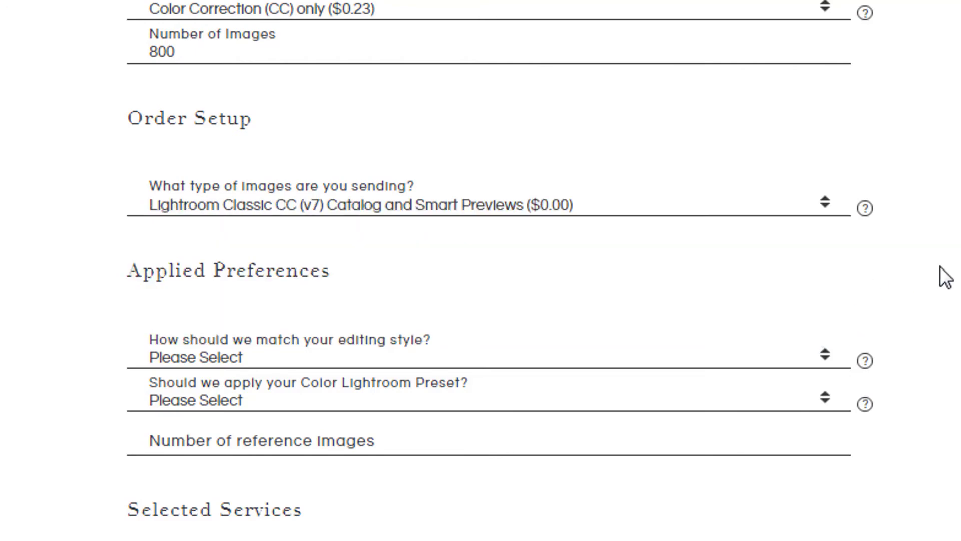
{"action": "left_click", "coordinate": [727, 247]}
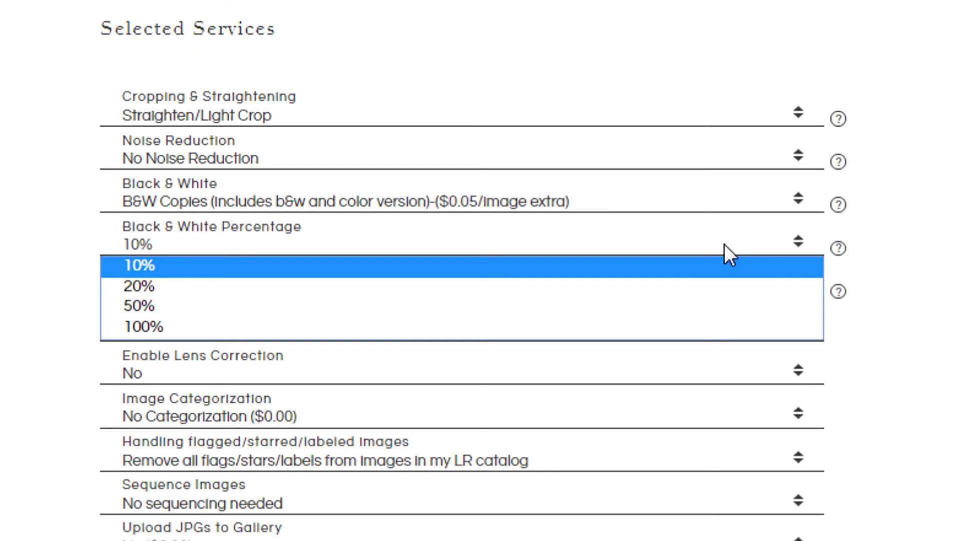
{"action": "left_click", "coordinate": [719, 273]}
Categorize images as Prep-Ceremony-Portraits-Reception and request 10 sample edits before the full job.
{"action": "left_click", "coordinate": [729, 415]}
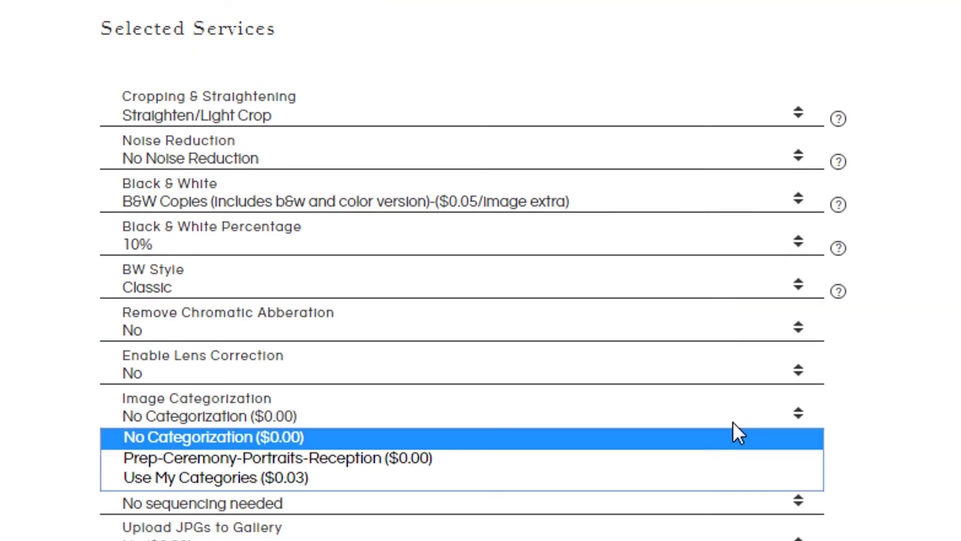
{"action": "left_click", "coordinate": [735, 458]}
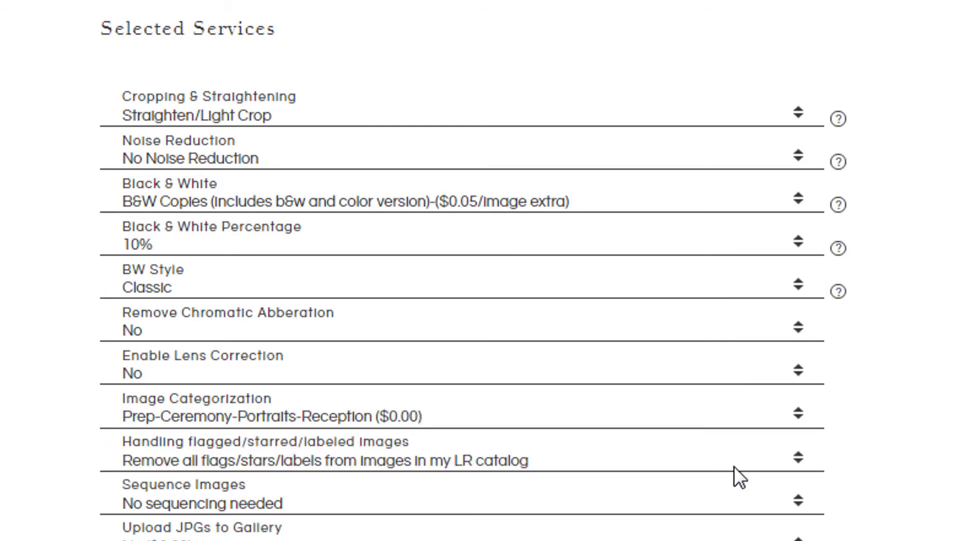
{"action": "scroll", "coordinate": [734, 467], "scroll_direction": "down", "scroll_amount": 6}
{"action": "left_click", "coordinate": [776, 426]}
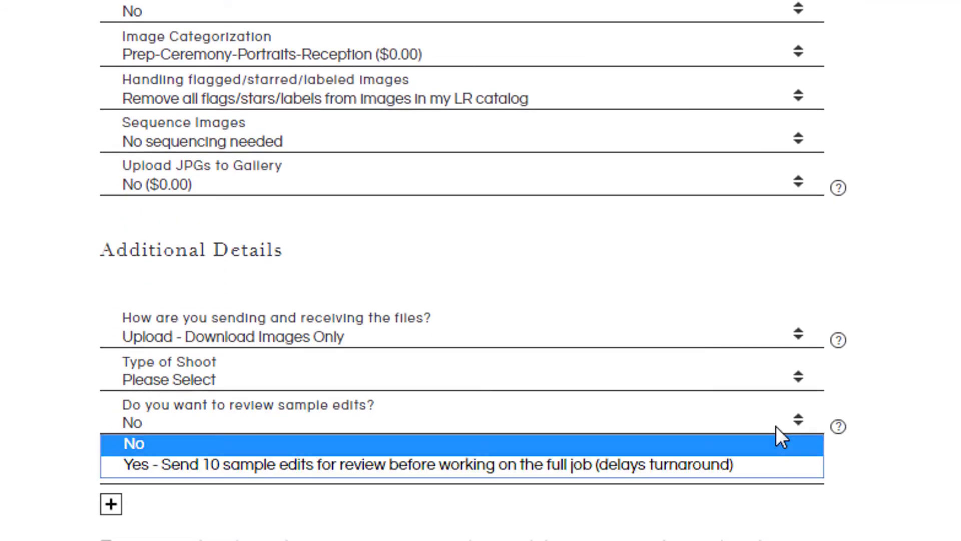
{"action": "left_click", "coordinate": [765, 464]}
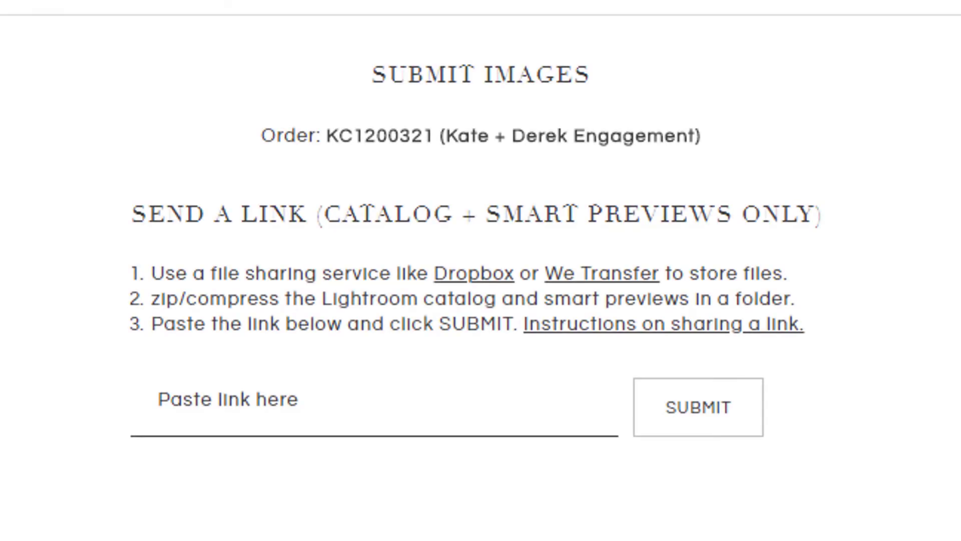
Paste the shared catalog link, then type 'smooth wri' in the retouching order details.
{"action": "key", "text": "ctrl+v"}
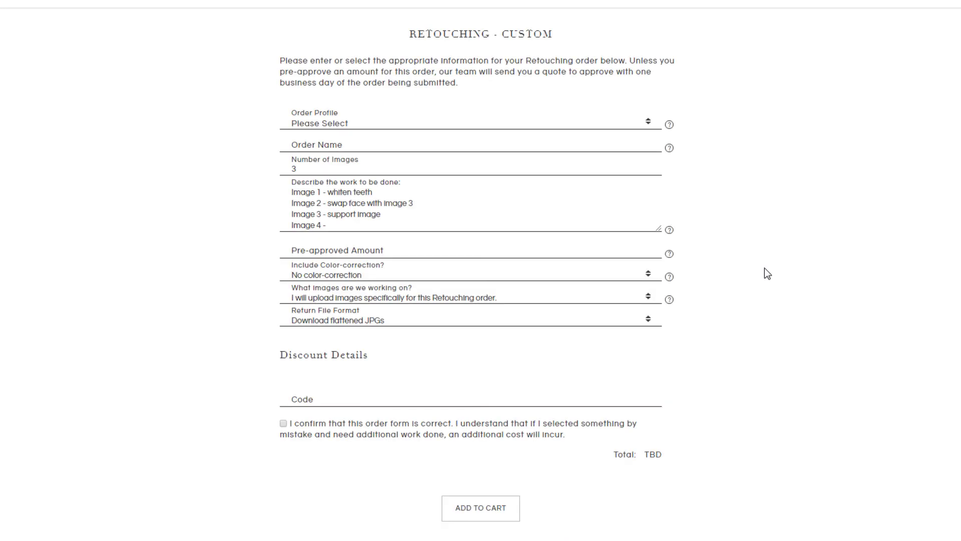
{"action": "type", "text": "smooth wri"}
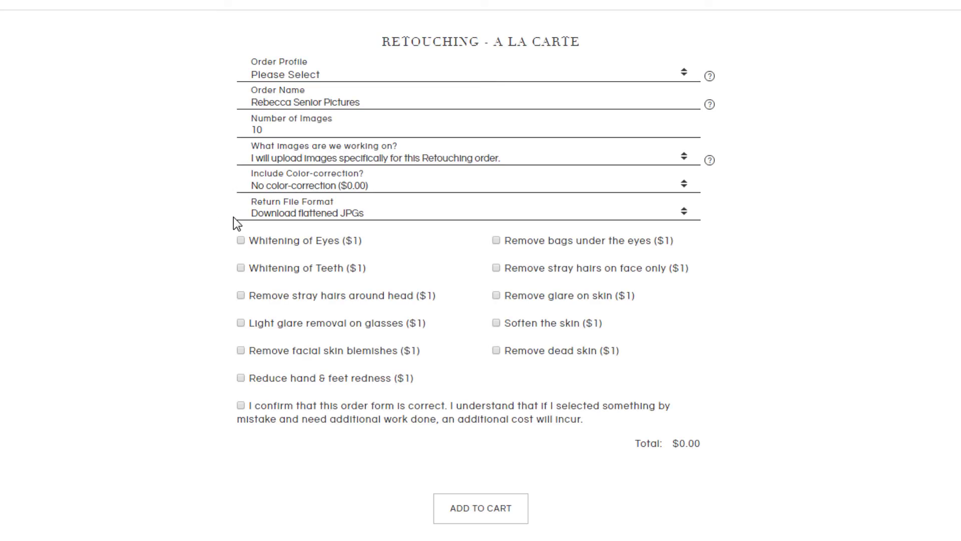
Add eye whitening, teeth whitening and stray face-hair removal, then add the retouching order to the cart.
{"action": "left_click", "coordinate": [241, 241]}
{"action": "left_click", "coordinate": [241, 269]}
{"action": "left_click", "coordinate": [497, 268]}
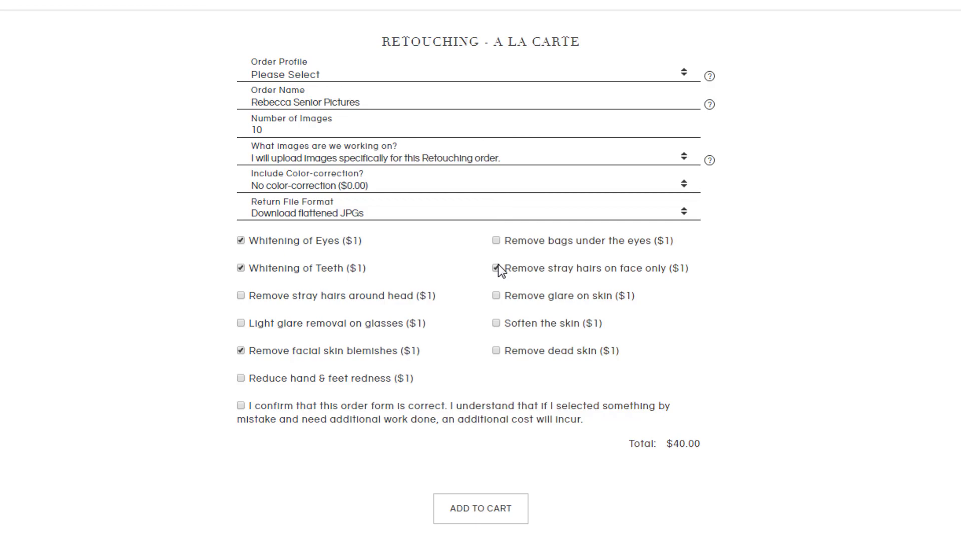
{"action": "left_click", "coordinate": [475, 508]}
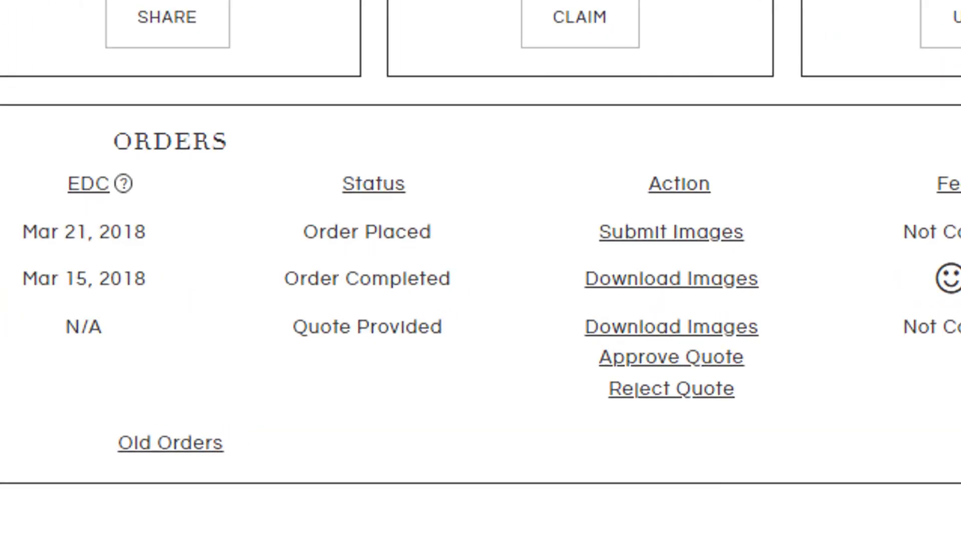